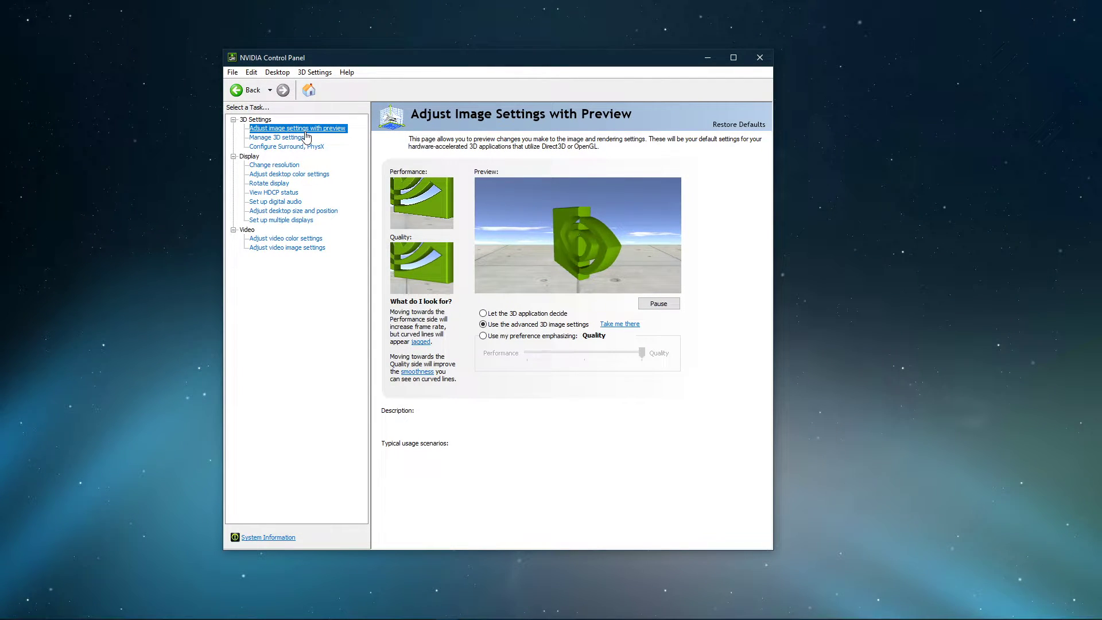
Open Manage 3D settings under 3D Settings to show the Global Settings feature list
{"action": "mouse_move", "coordinate": [484, 326]}
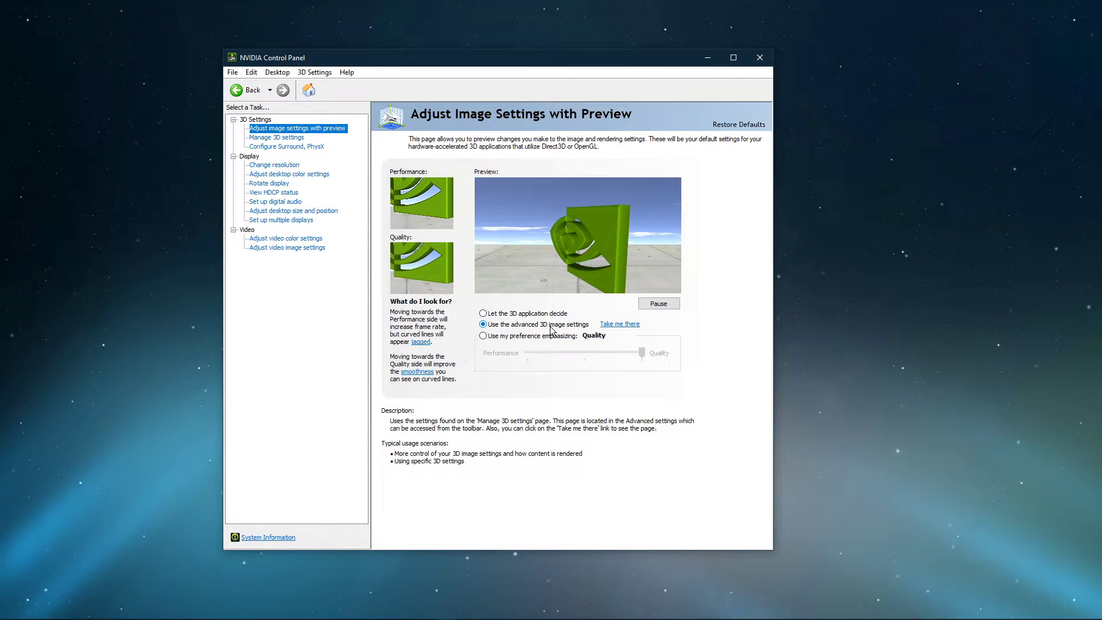
{"action": "left_click", "coordinate": [293, 137]}
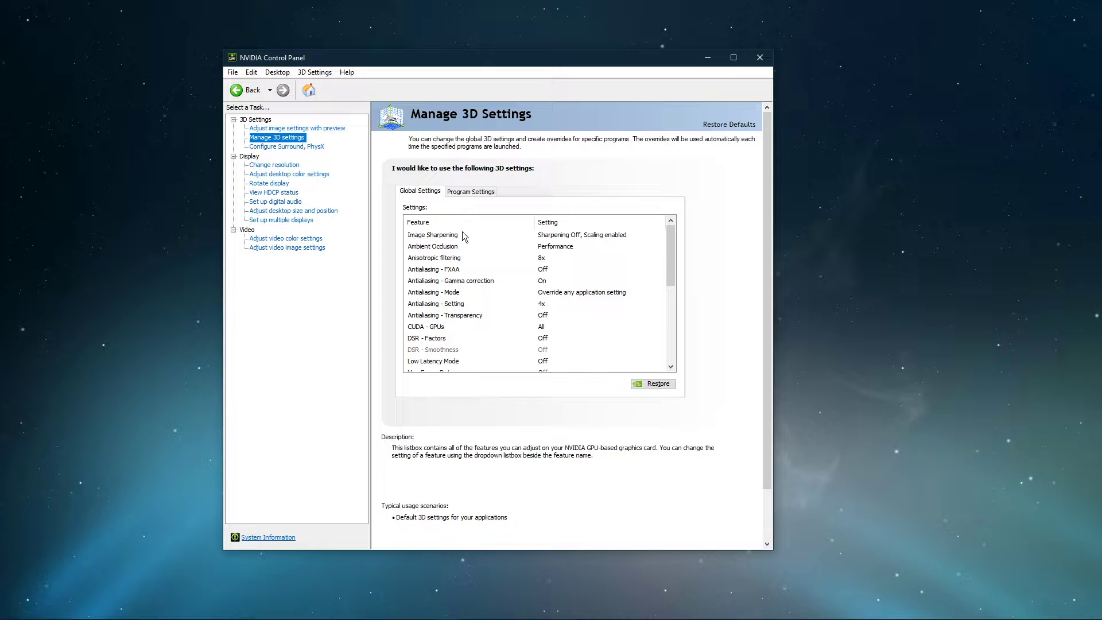
Enable Image Sharpening globally, keeping sharpen 0.50 and ignore film grain 0.17
{"action": "scroll", "coordinate": [463, 232], "scroll_direction": "down", "scroll_amount": 5}
{"action": "scroll", "coordinate": [462, 232], "scroll_direction": "up", "scroll_amount": 5}
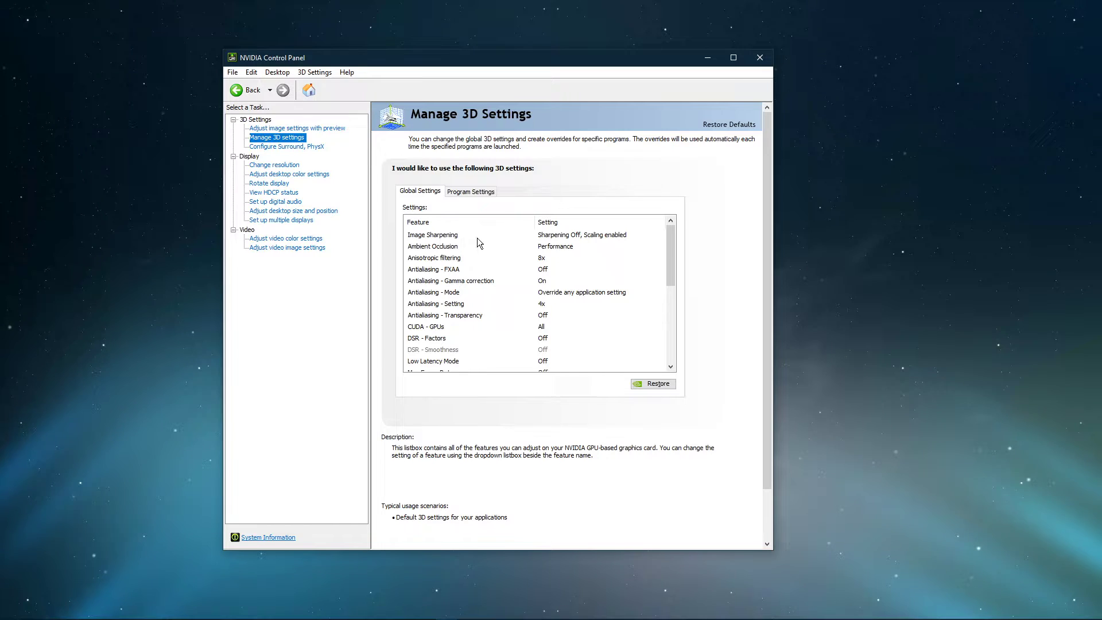
{"action": "left_click", "coordinate": [577, 236]}
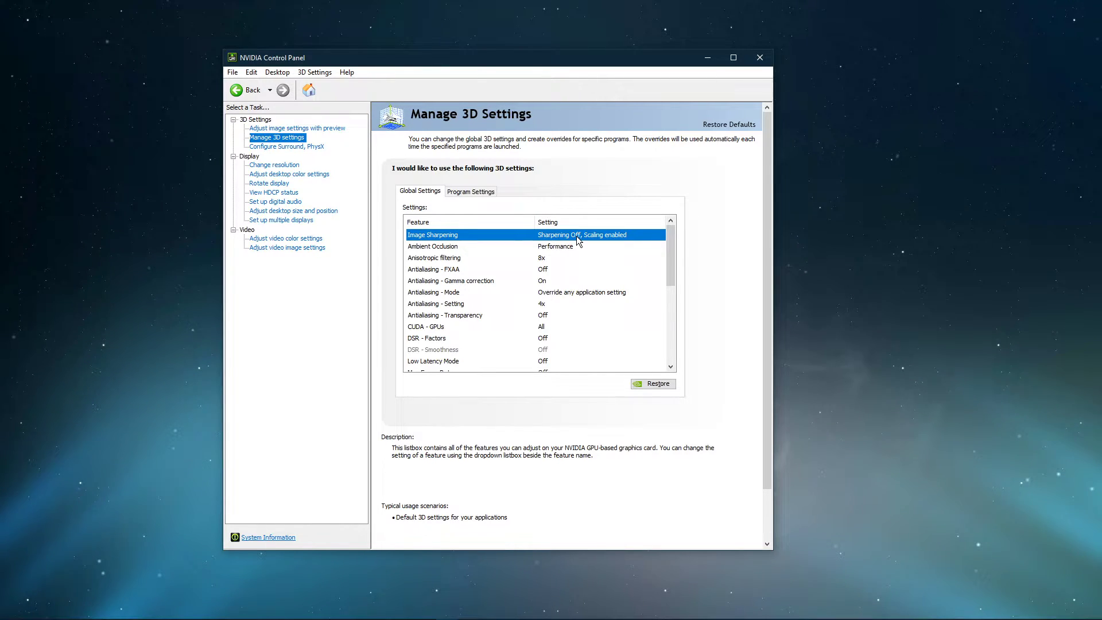
{"action": "left_click", "coordinate": [576, 236]}
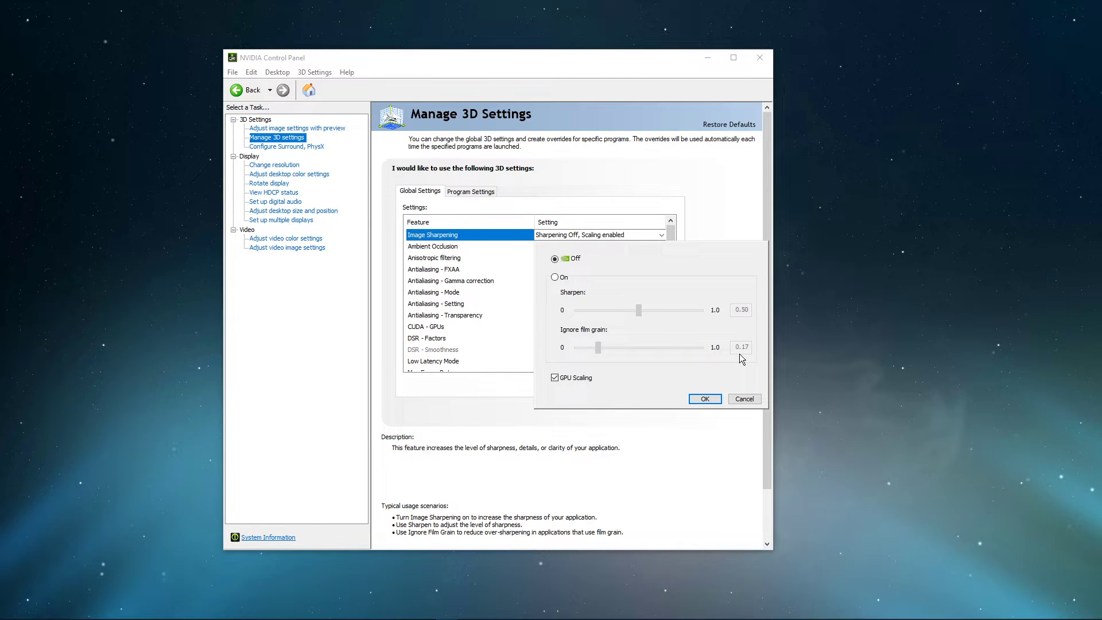
{"action": "left_click", "coordinate": [556, 278]}
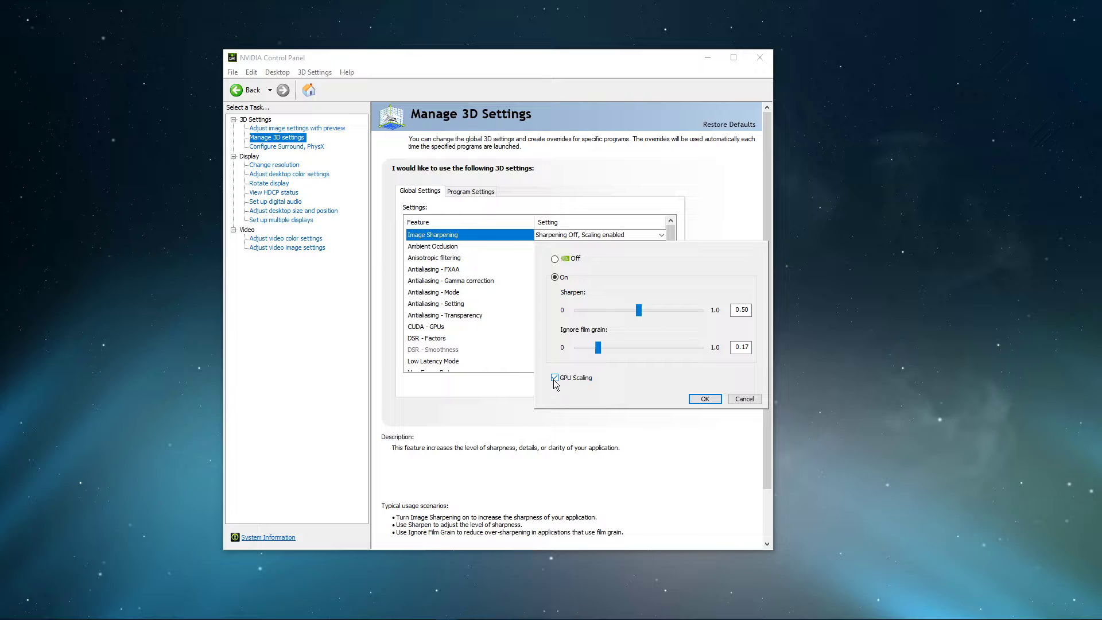
{"action": "left_click", "coordinate": [705, 398]}
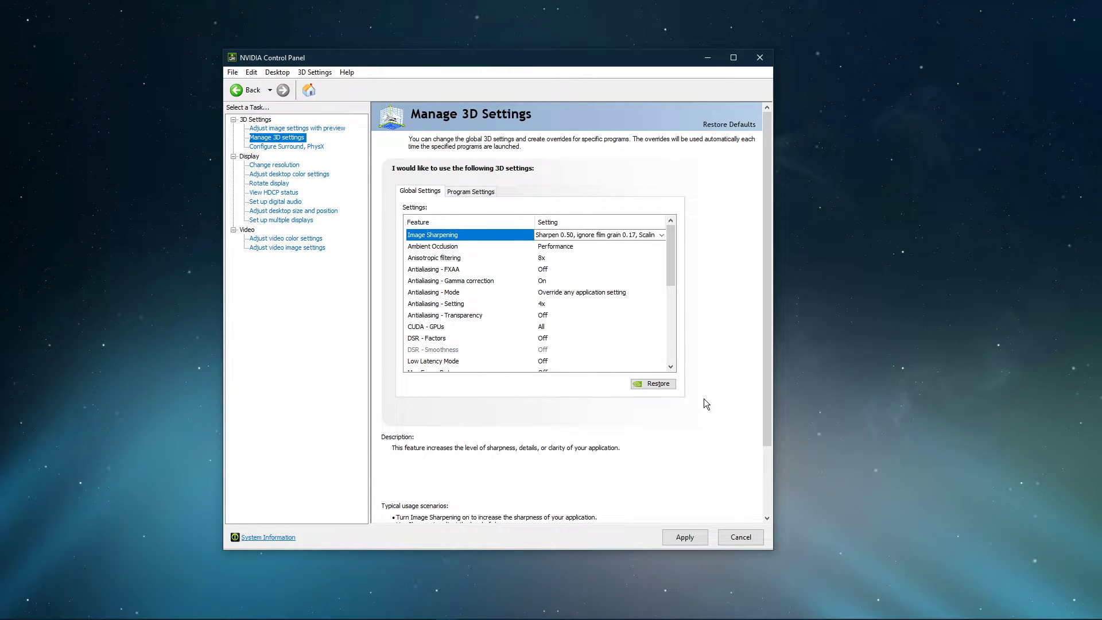
Set Anisotropic filtering to Application-controlled
{"action": "mouse_move", "coordinate": [559, 248]}
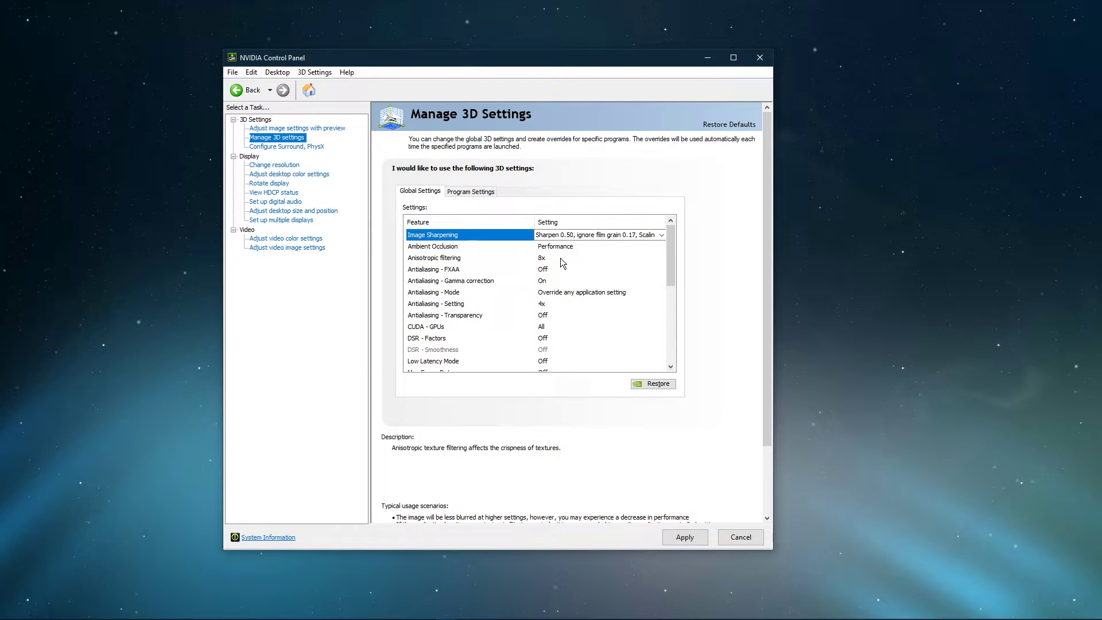
{"action": "left_click", "coordinate": [652, 260]}
{"action": "left_click", "coordinate": [658, 260]}
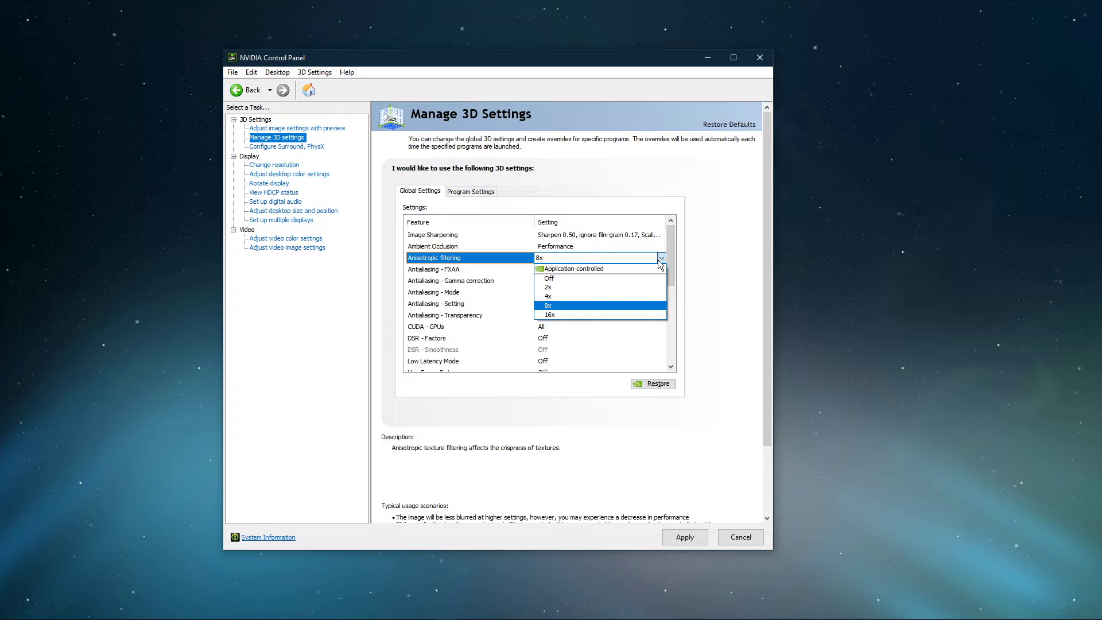
{"action": "left_click", "coordinate": [641, 266]}
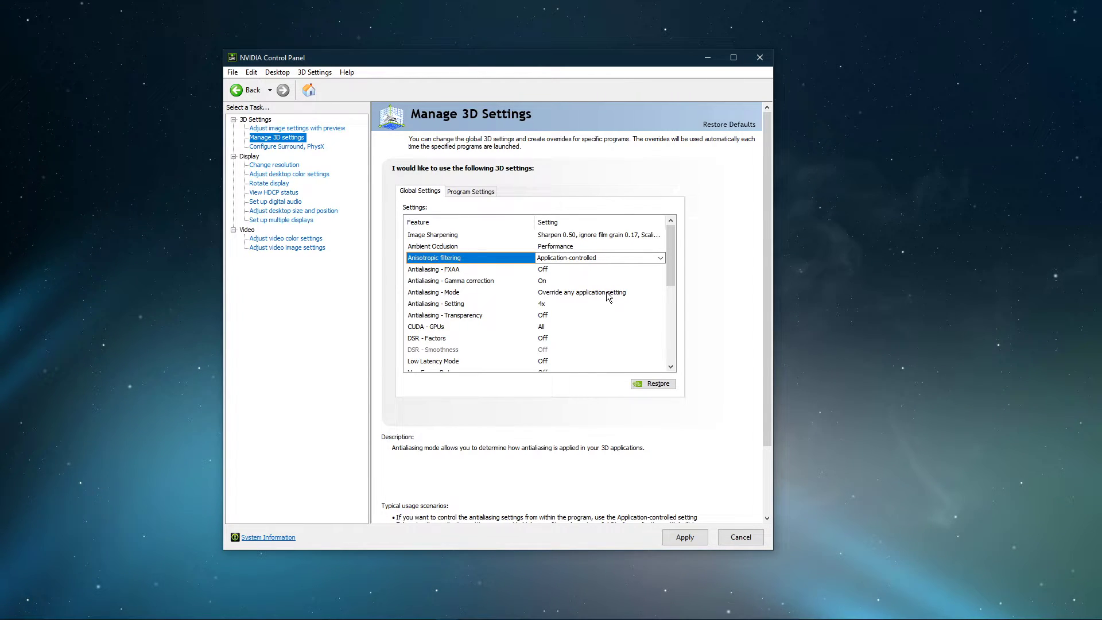
Set Antialiasing - Mode to Application-controlled
{"action": "left_click", "coordinate": [635, 292]}
{"action": "left_click", "coordinate": [657, 291]}
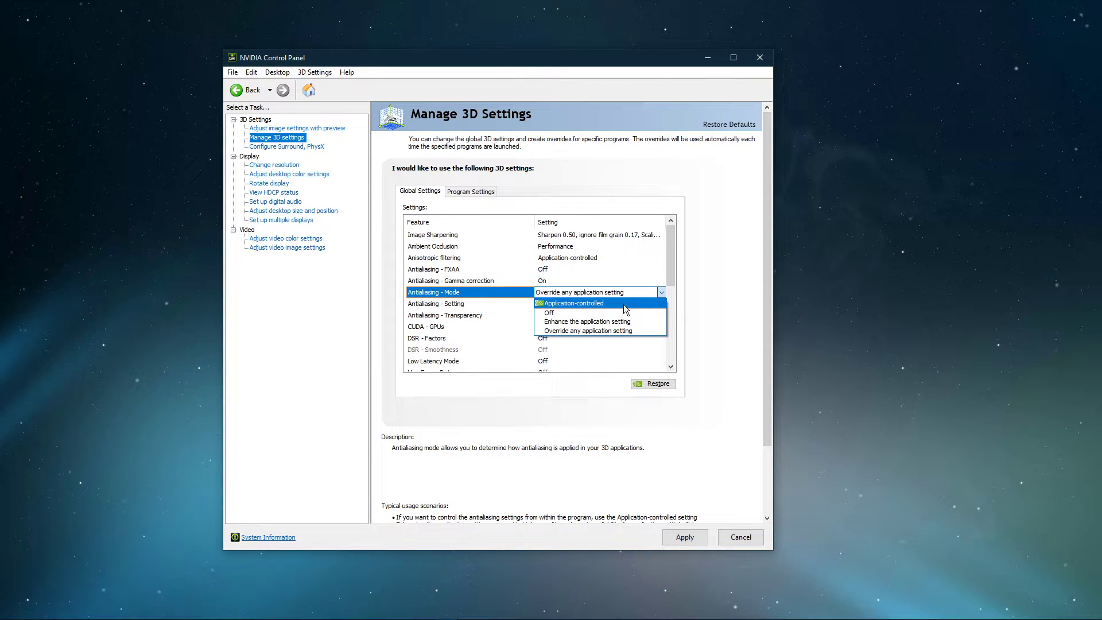
{"action": "left_click", "coordinate": [615, 305]}
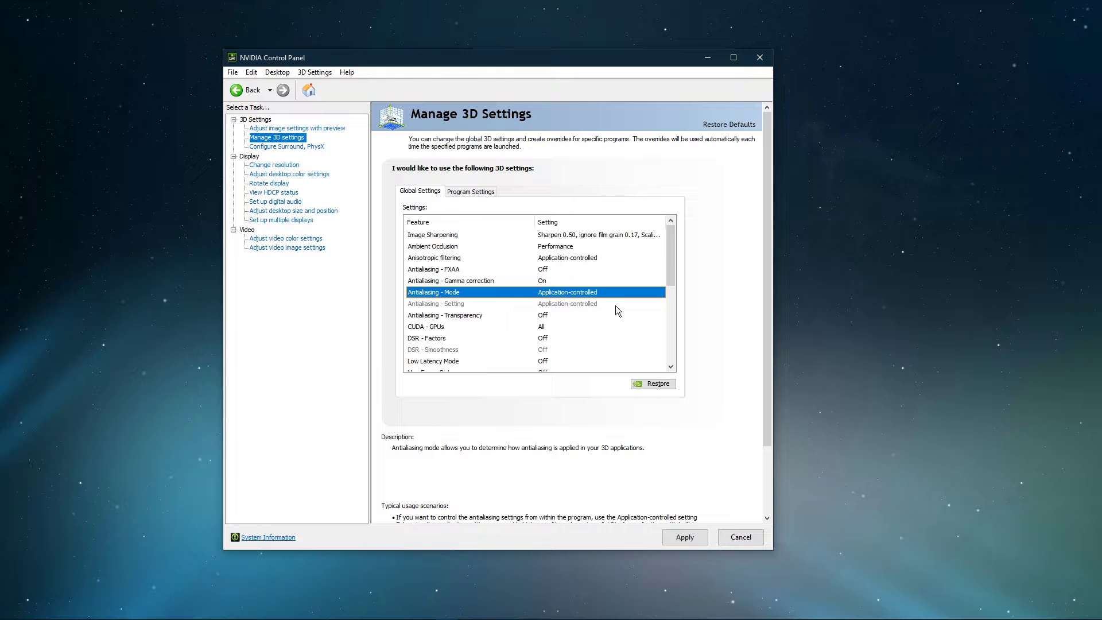
Check the DSR - Factors options and leave them Off
{"action": "left_click", "coordinate": [546, 327]}
{"action": "scroll", "coordinate": [670, 261], "scroll_direction": "down", "scroll_amount": 2}
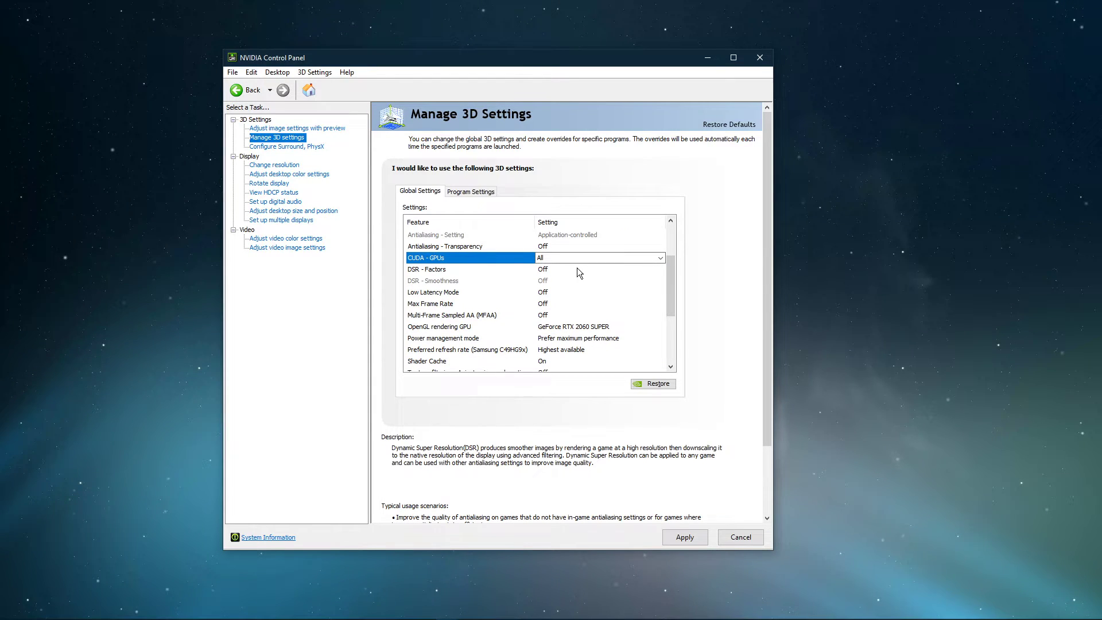
{"action": "left_click", "coordinate": [577, 267]}
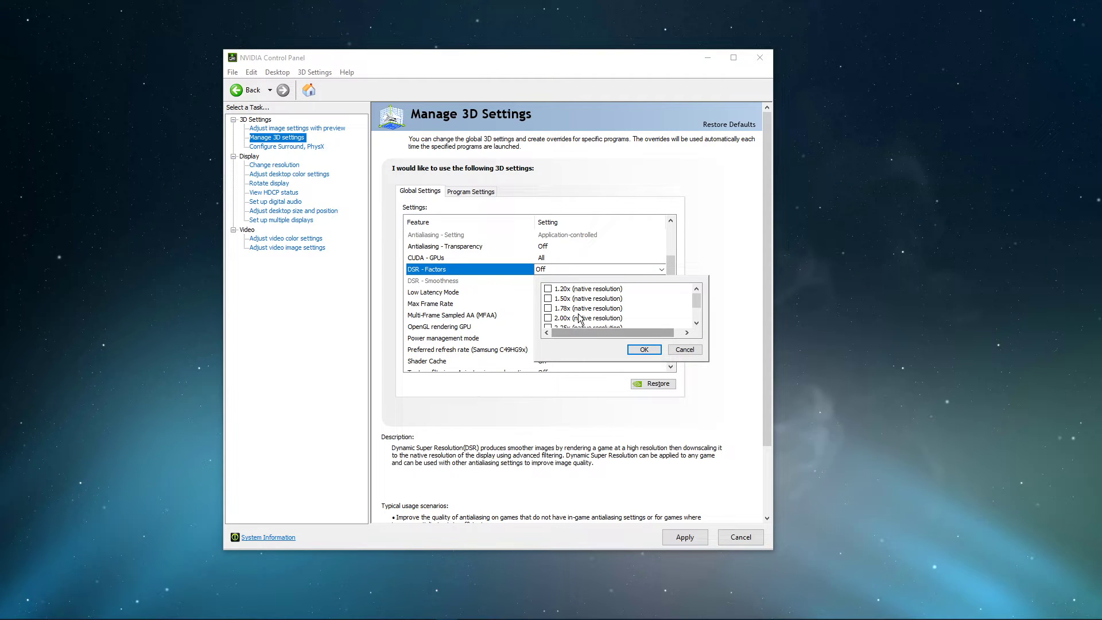
{"action": "left_click", "coordinate": [724, 282]}
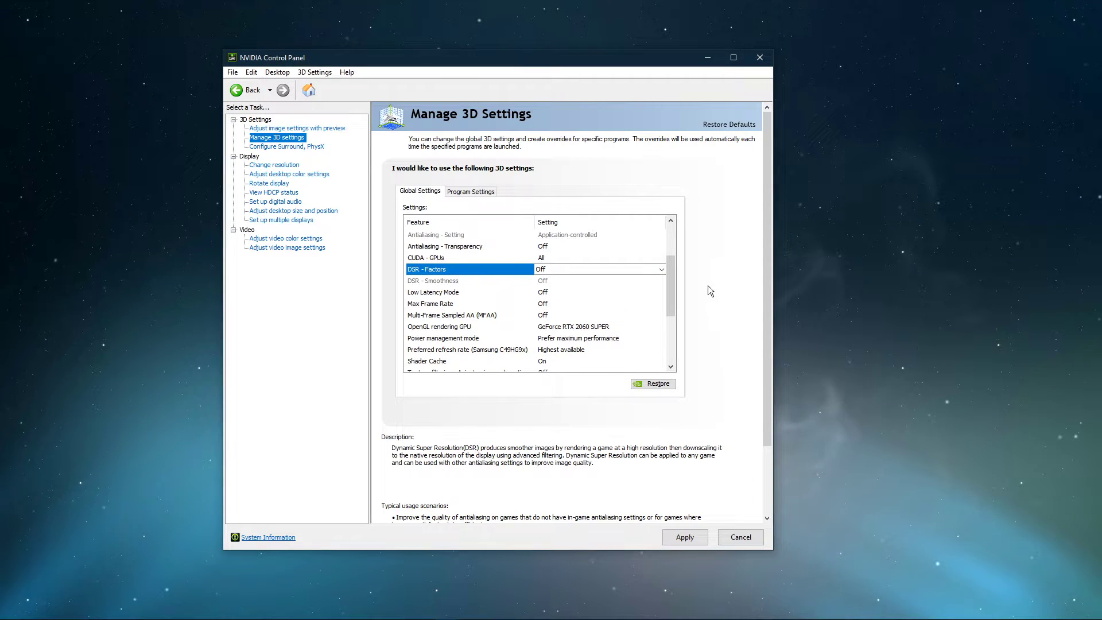
Set Low Latency Mode to On
{"action": "left_click", "coordinate": [549, 294]}
{"action": "left_click", "coordinate": [649, 292]}
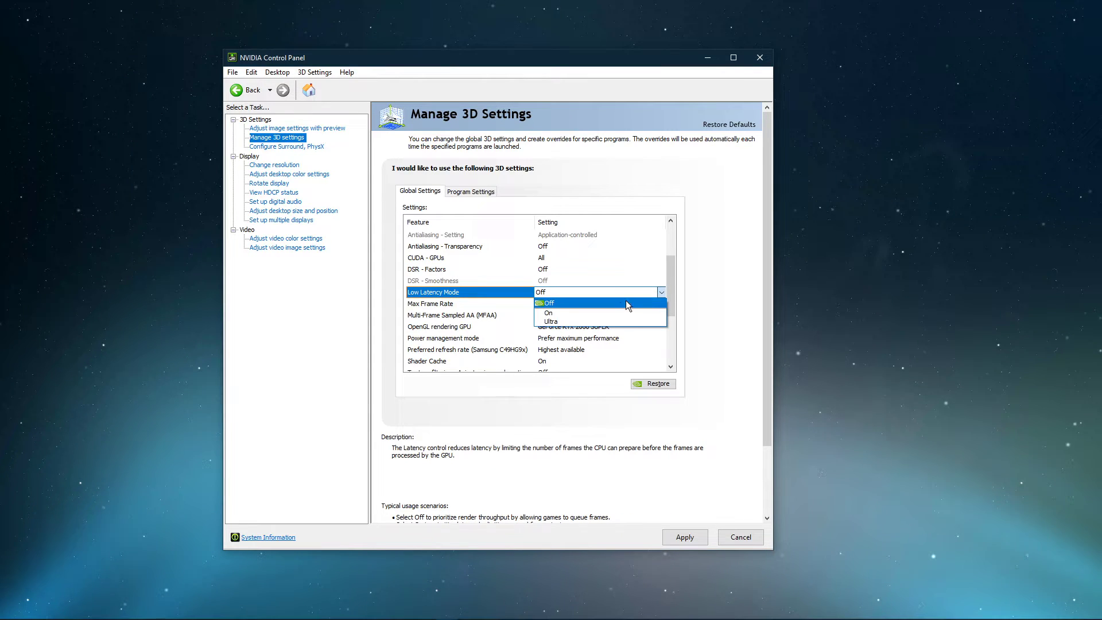
{"action": "left_click", "coordinate": [591, 313]}
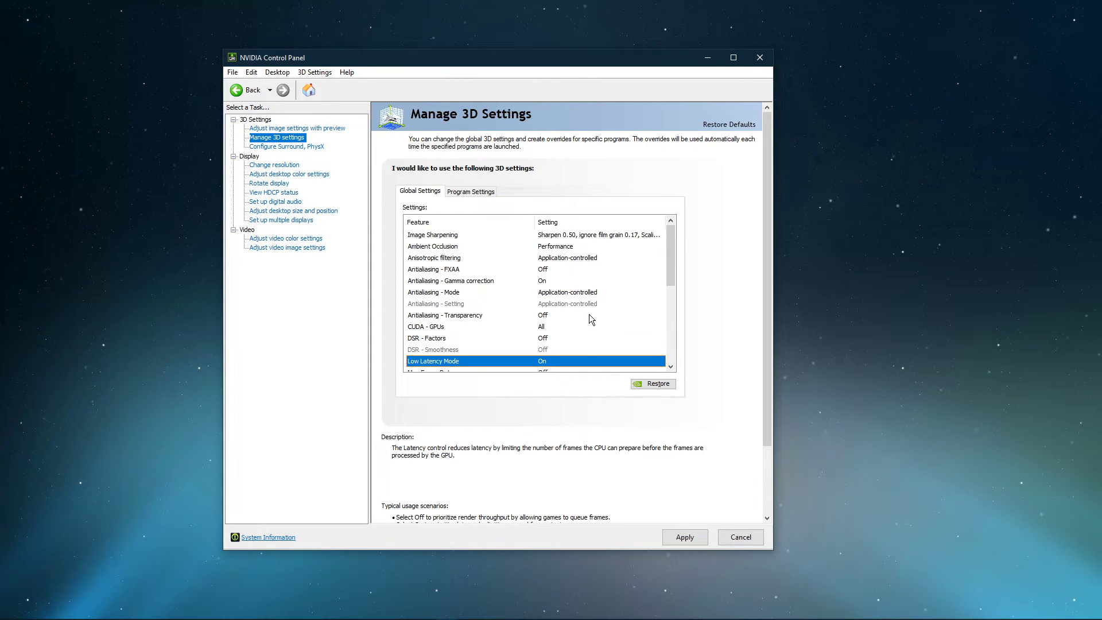
{"action": "scroll", "coordinate": [589, 314], "scroll_direction": "down", "scroll_amount": 5}
{"action": "scroll", "coordinate": [589, 315], "scroll_direction": "up", "scroll_amount": 2}
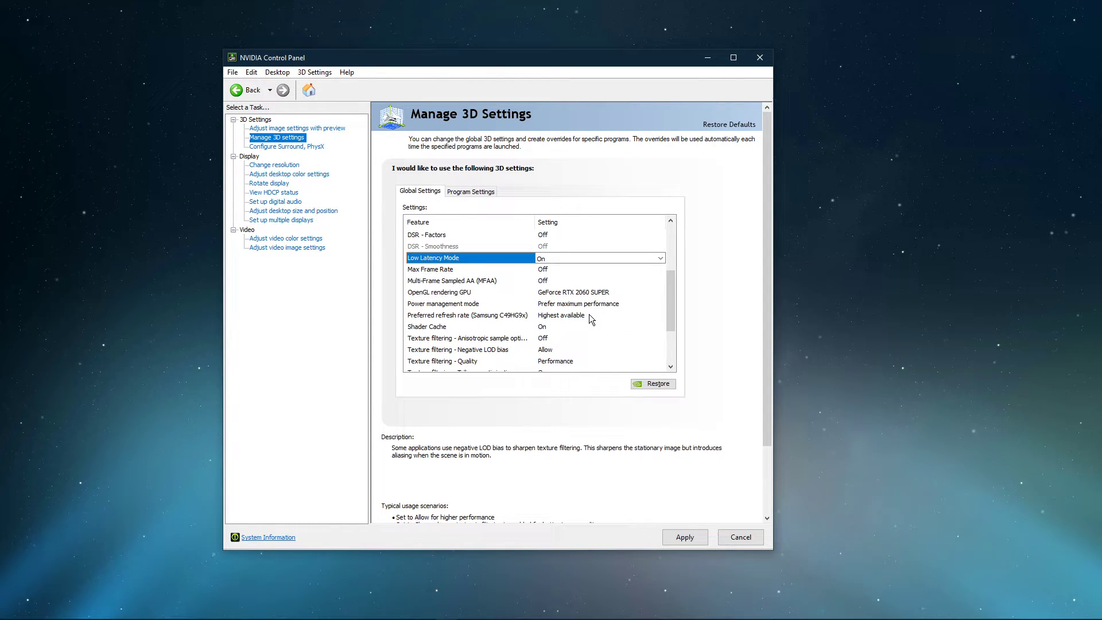
Try a 144 FPS Max Frame Rate cap, then revert it to Off and confirm
{"action": "left_click", "coordinate": [556, 270]}
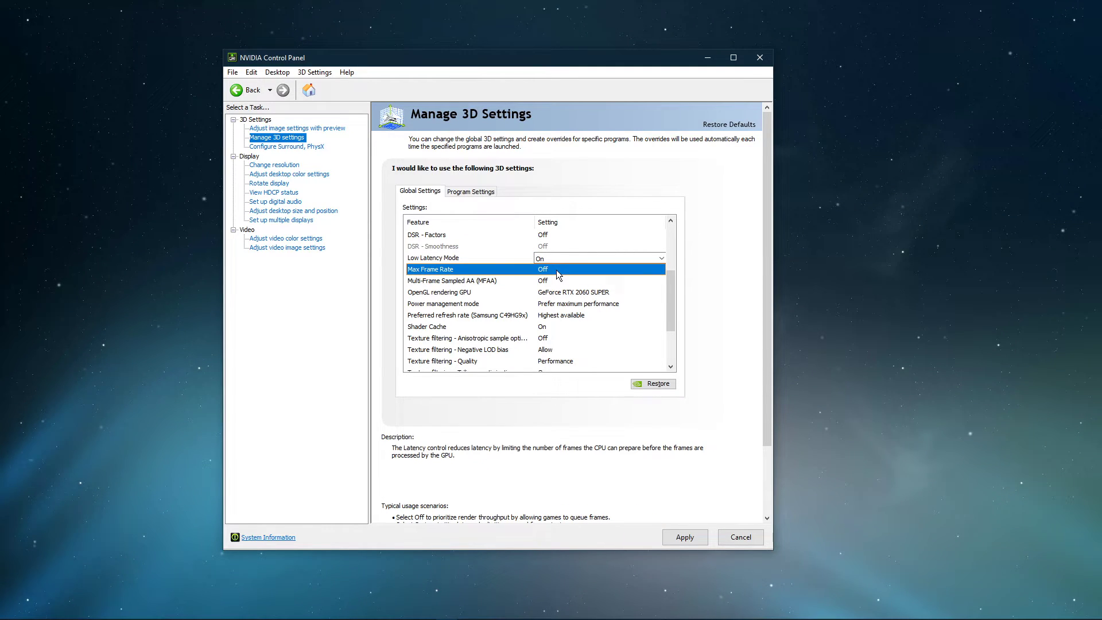
{"action": "left_click", "coordinate": [556, 270]}
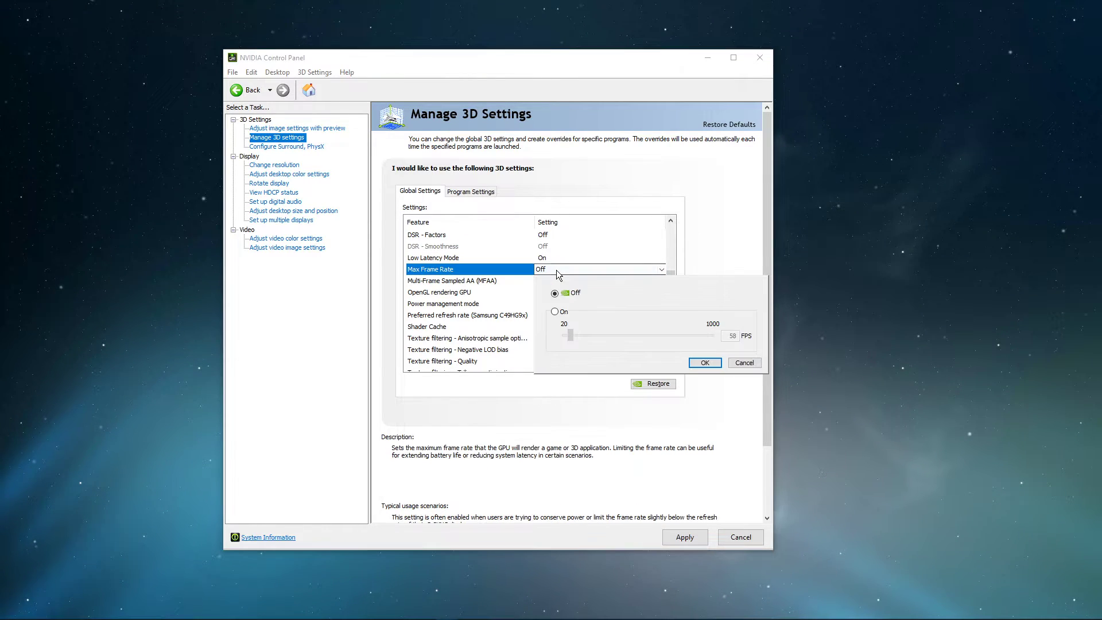
{"action": "left_click", "coordinate": [554, 311]}
{"action": "double_click", "coordinate": [724, 338]}
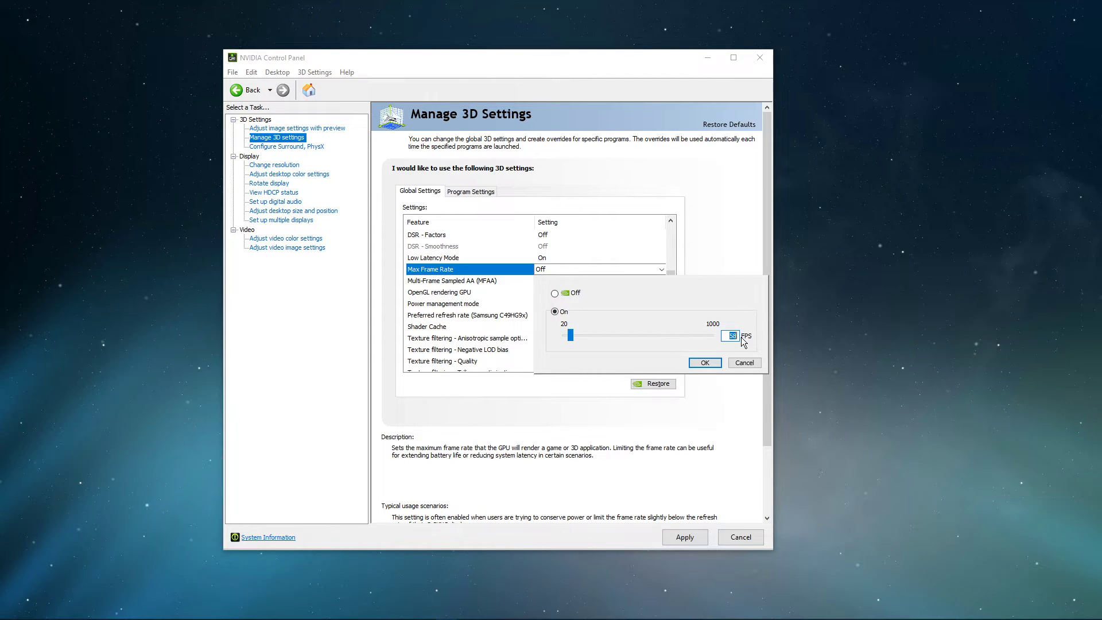
{"action": "type", "text": "144"}
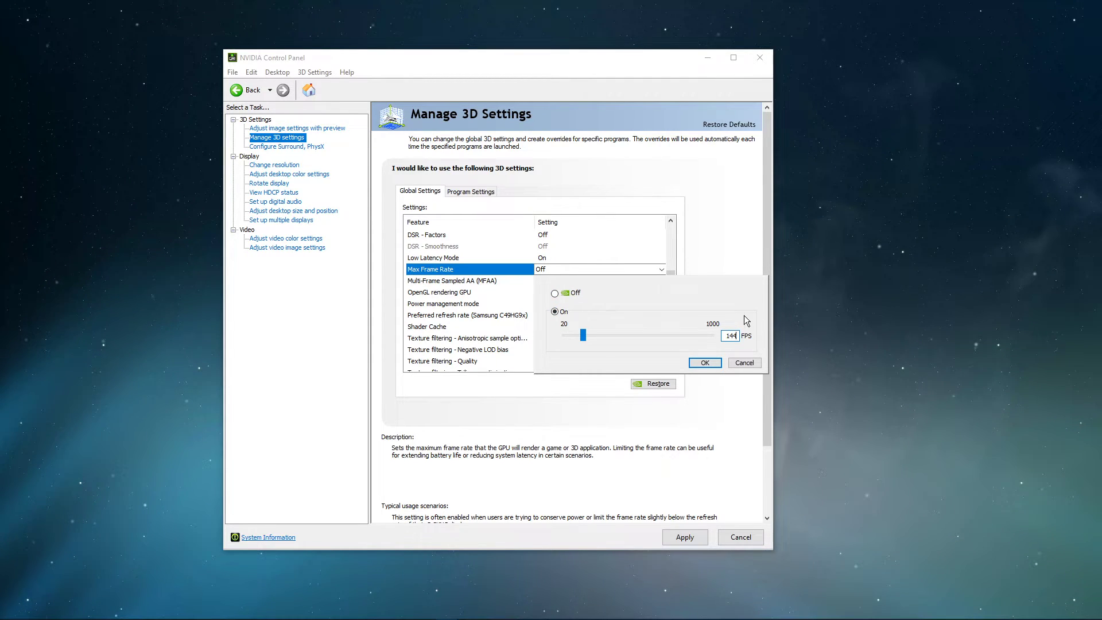
{"action": "left_click", "coordinate": [554, 294]}
{"action": "left_click", "coordinate": [693, 361]}
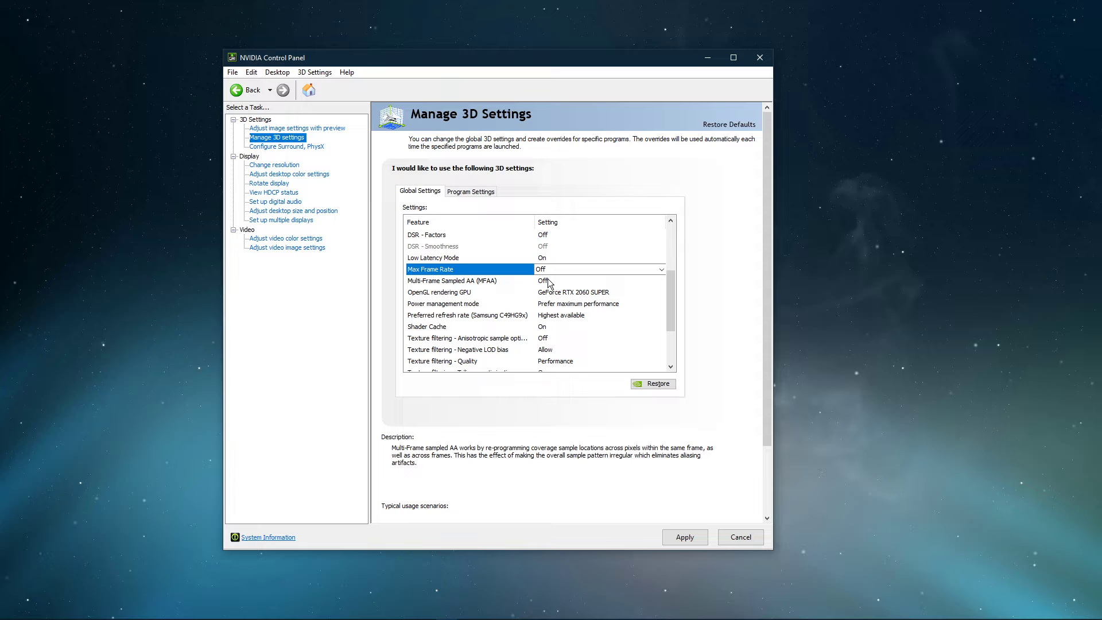
{"action": "left_click", "coordinate": [616, 291]}
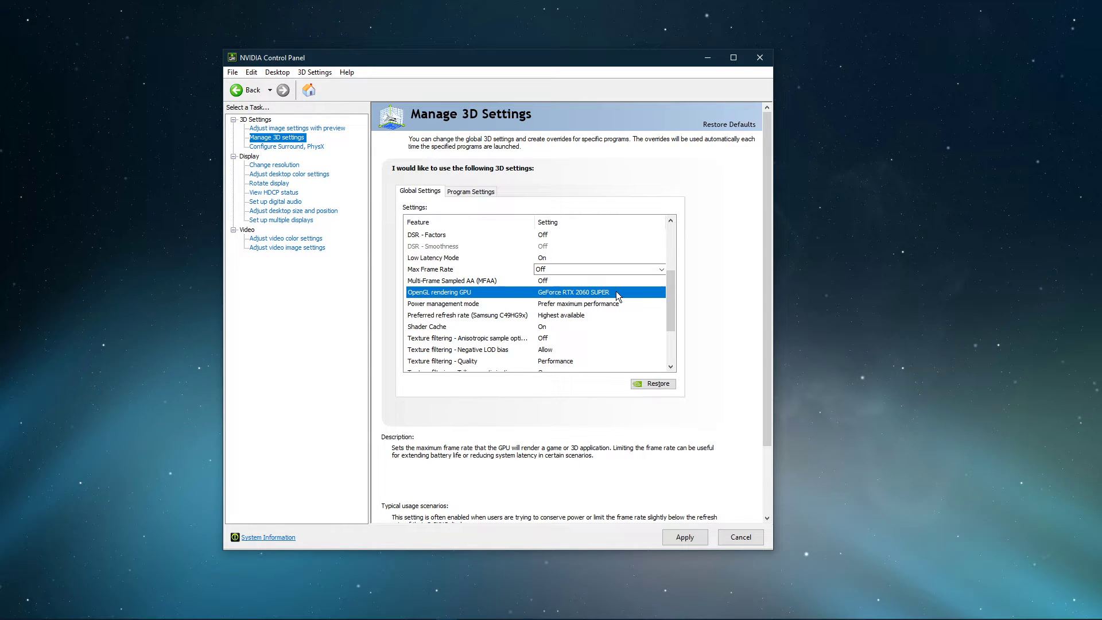
{"action": "left_click", "coordinate": [615, 292]}
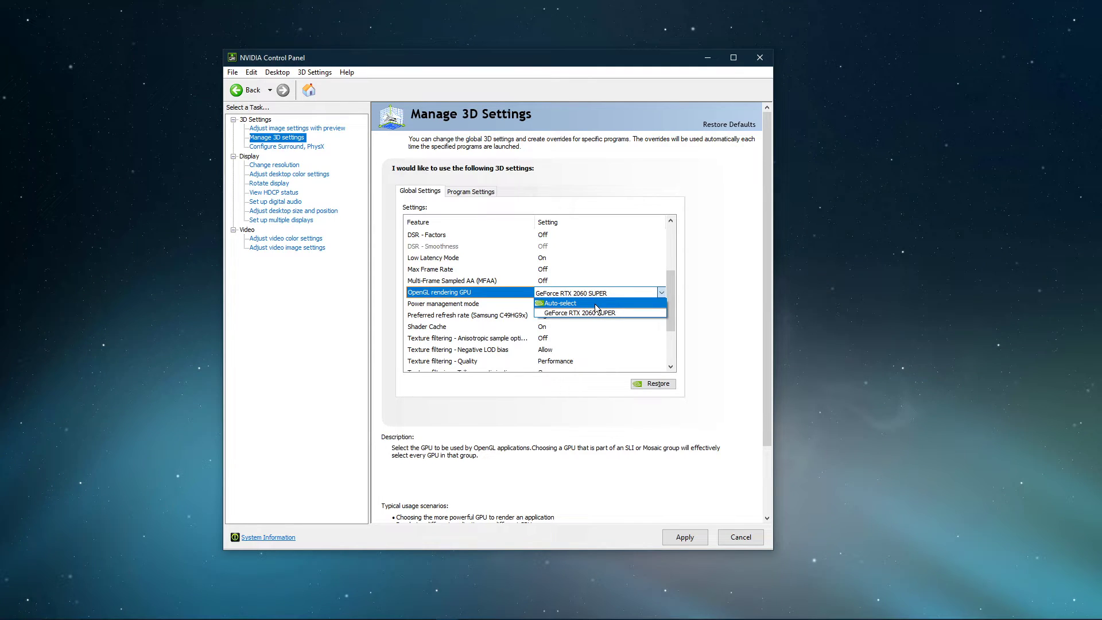
{"action": "left_click", "coordinate": [632, 312]}
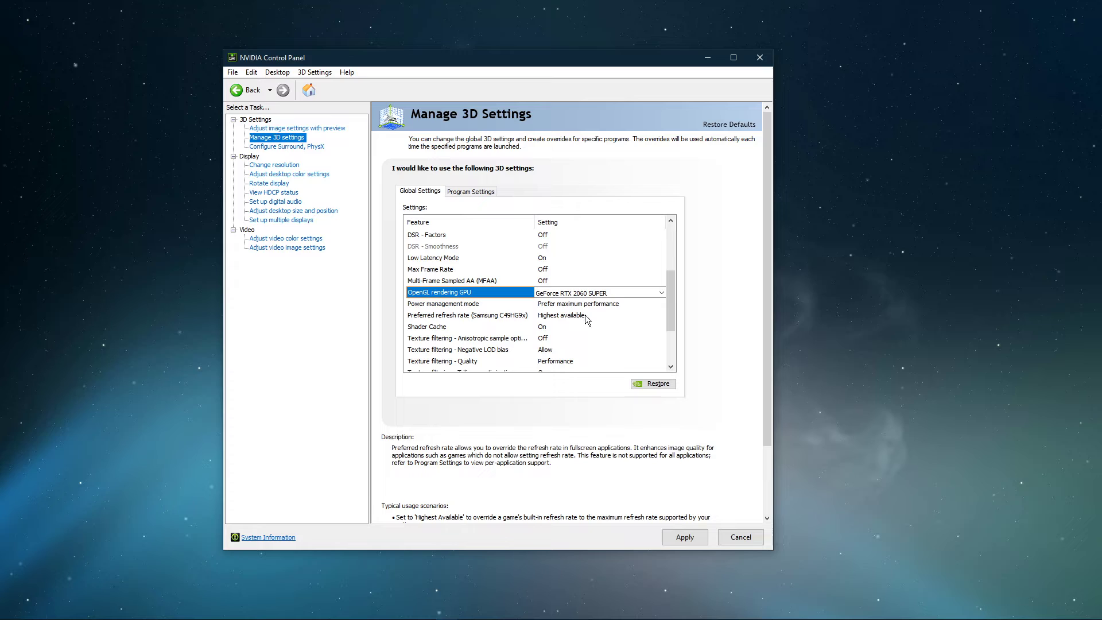
{"action": "left_click_drag", "start_coordinate": [671, 304], "coordinate": [669, 333]}
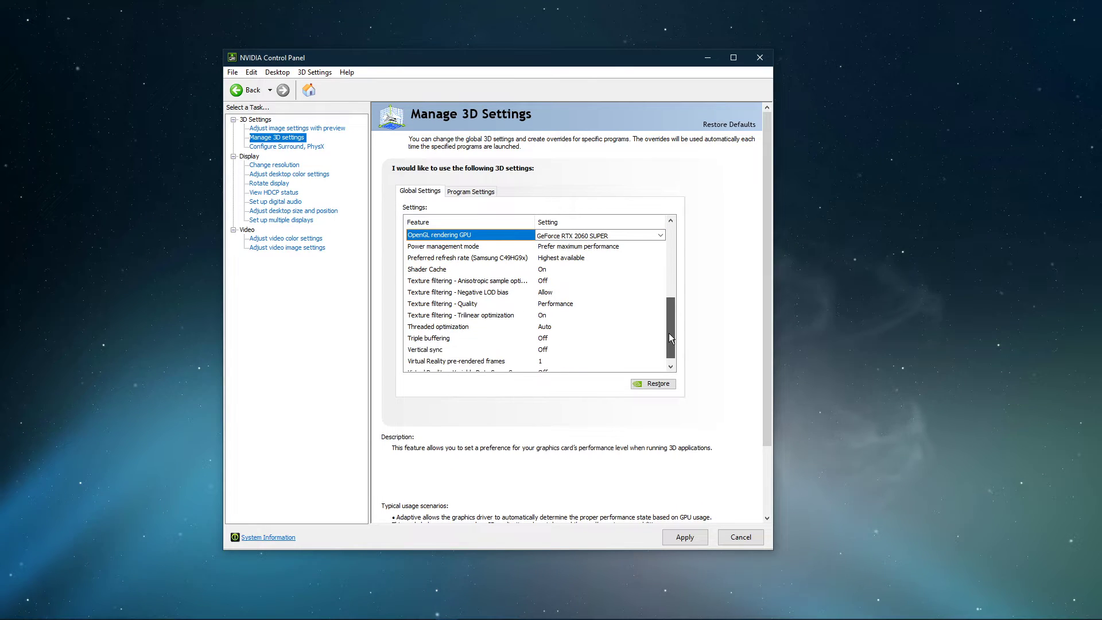
Set Texture filtering - Anisotropic sample optimization to On and review the remaining settings
{"action": "left_click", "coordinate": [559, 281]}
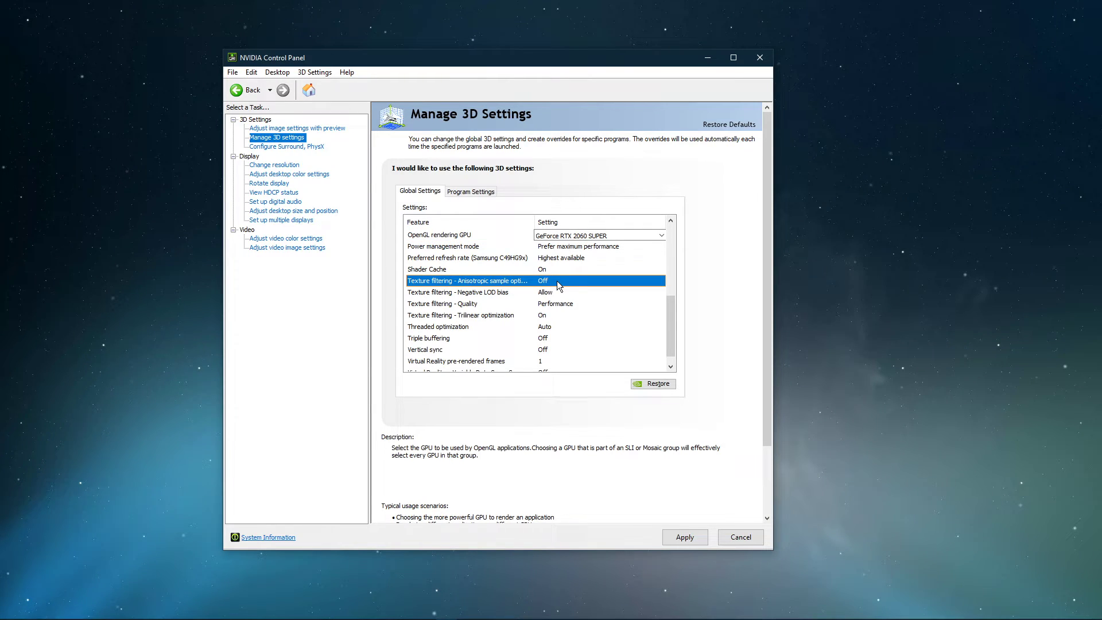
{"action": "left_click", "coordinate": [557, 281]}
{"action": "left_click", "coordinate": [551, 301]}
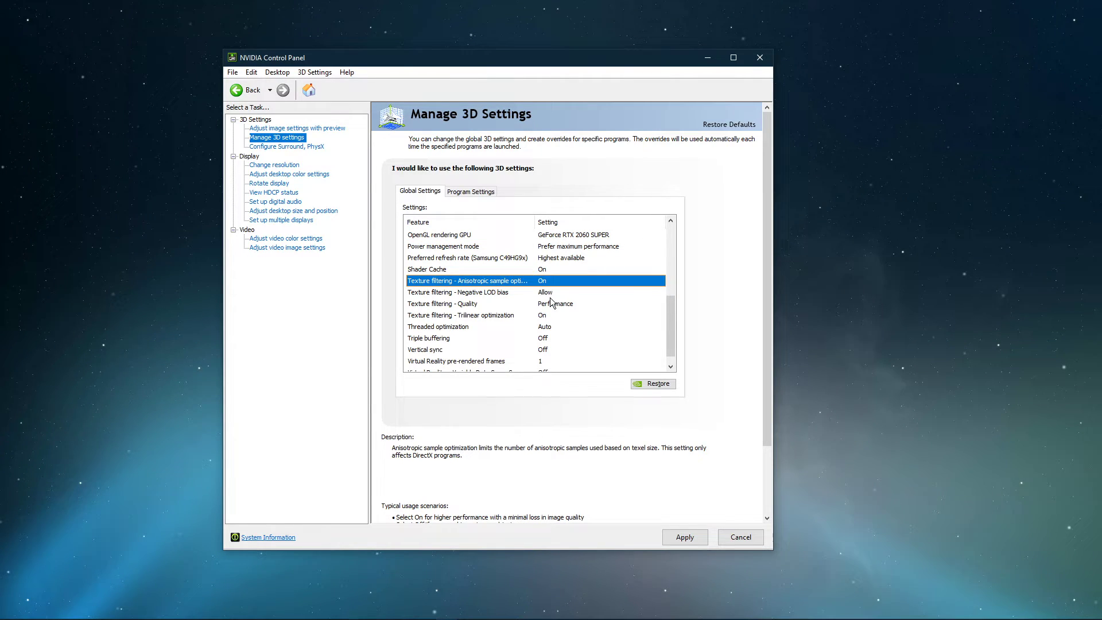
{"action": "scroll", "coordinate": [629, 281], "scroll_direction": "down", "scroll_amount": 4}
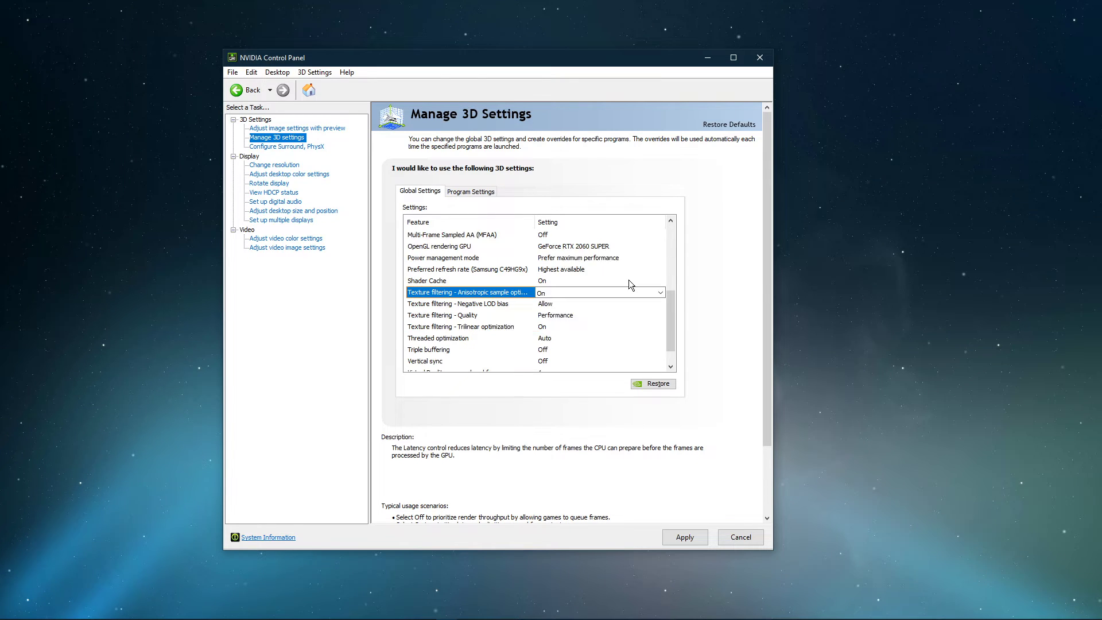
{"action": "scroll", "coordinate": [628, 280], "scroll_direction": "down", "scroll_amount": 1}
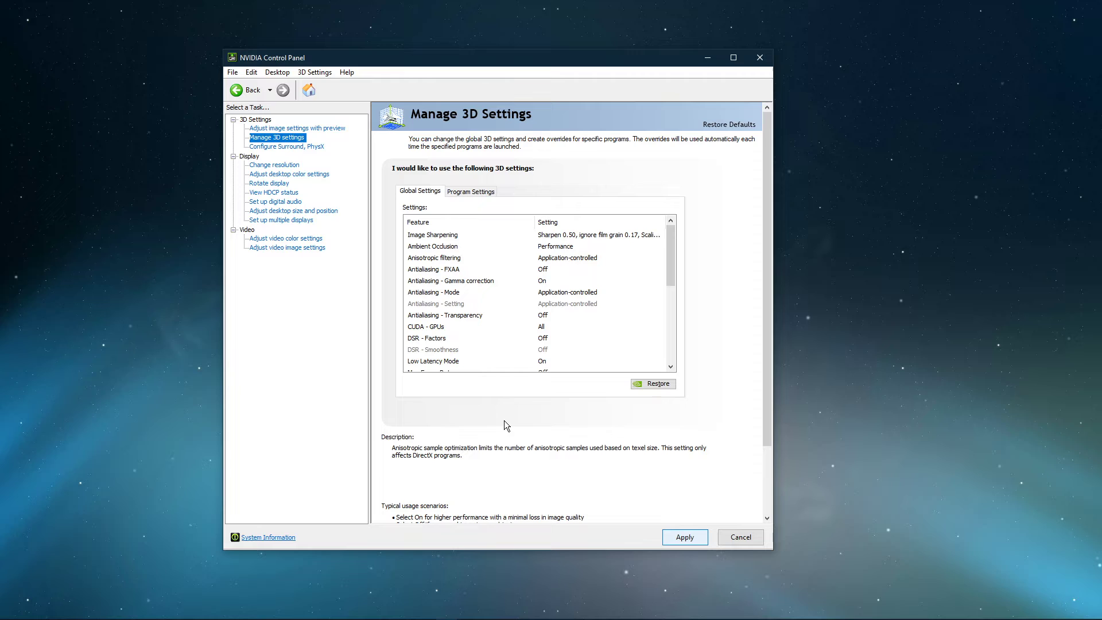
Keep 3840 × 1080 native resolution, choose a 144Hz refresh rate, and apply
{"action": "left_click", "coordinate": [268, 166]}
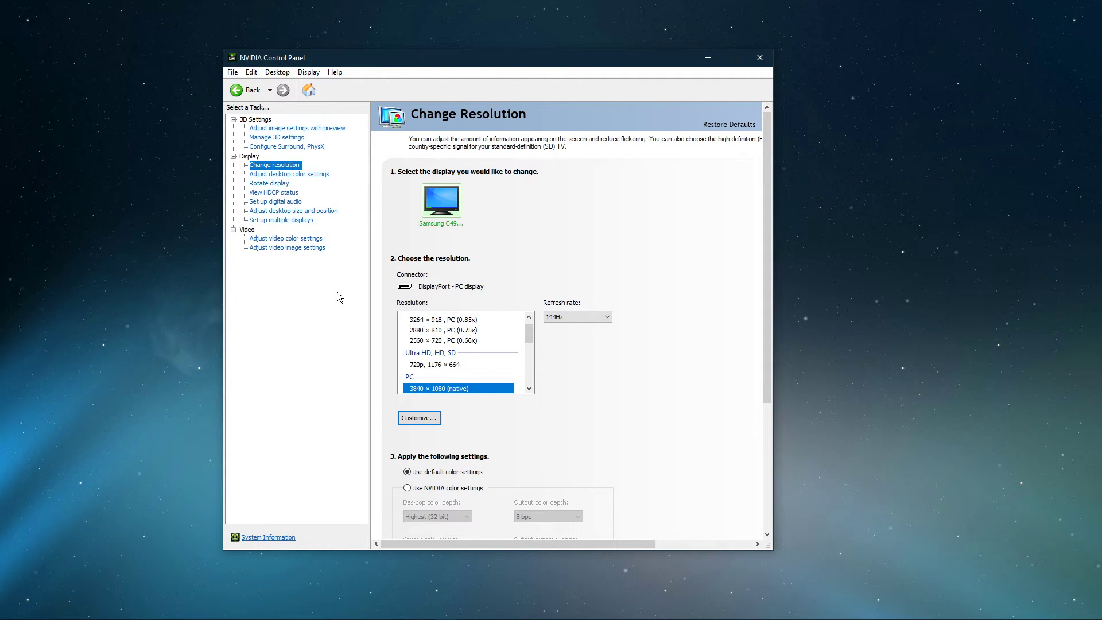
{"action": "scroll", "coordinate": [517, 344], "scroll_direction": "down", "scroll_amount": 2}
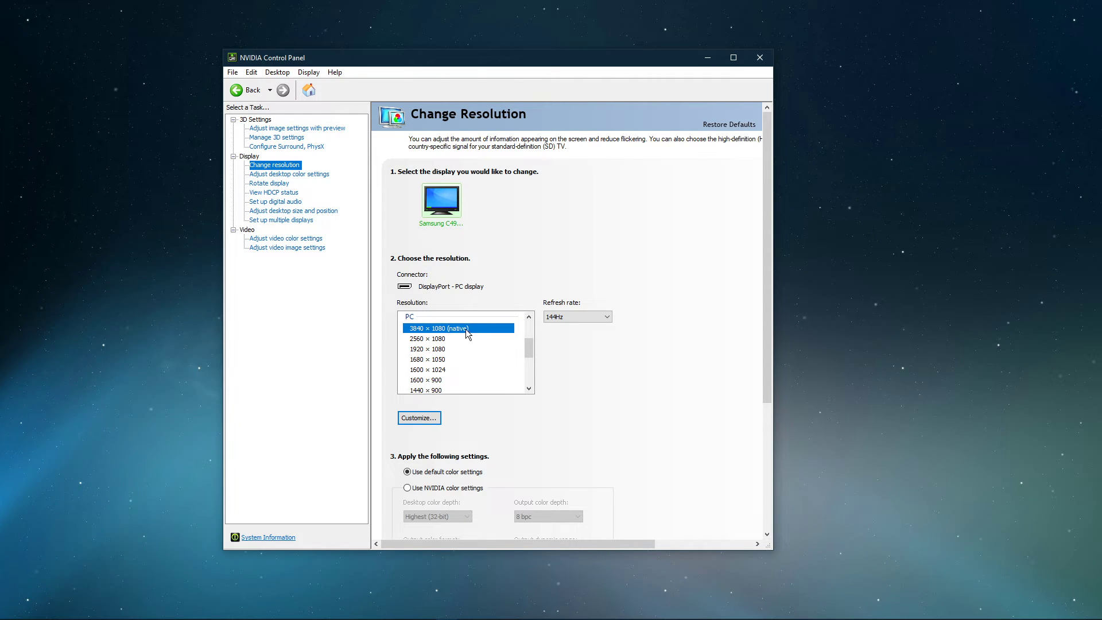
{"action": "left_click", "coordinate": [607, 318]}
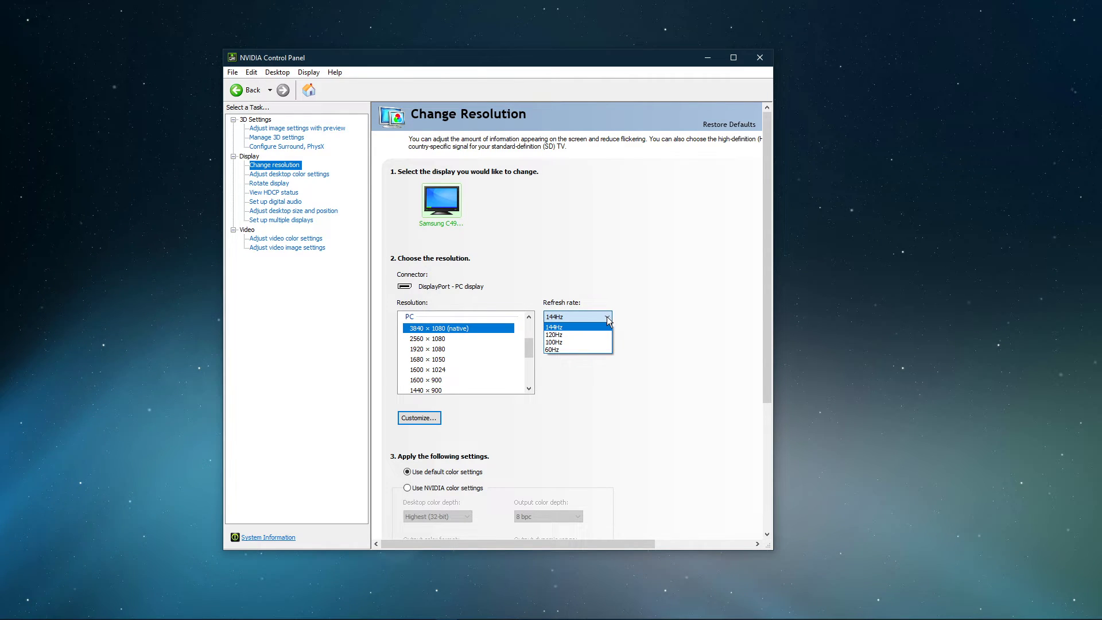
{"action": "left_click", "coordinate": [573, 327]}
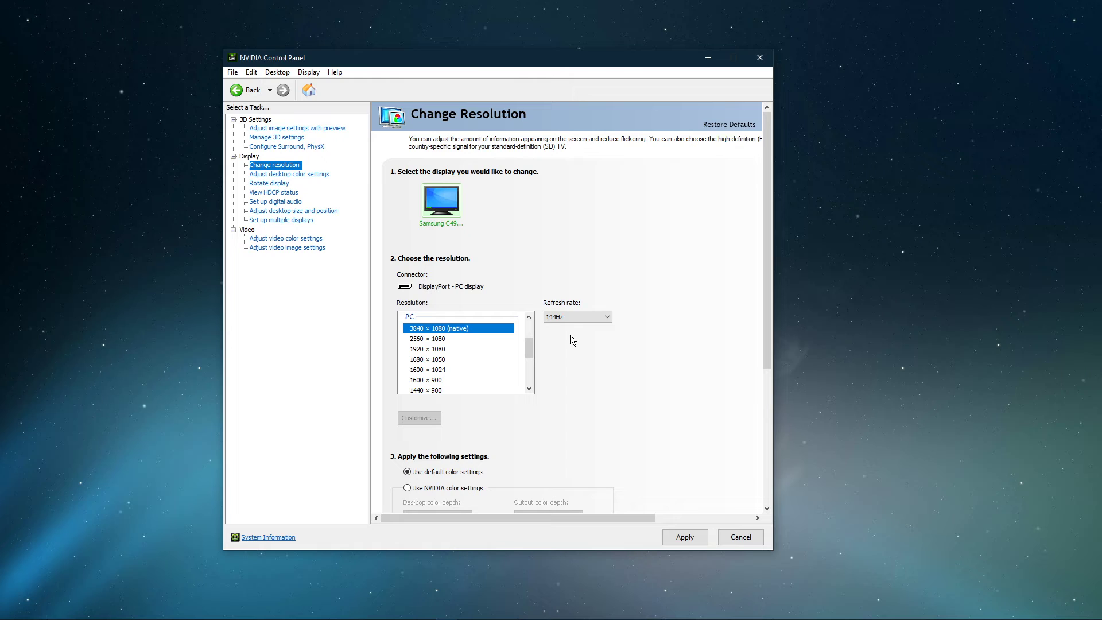
{"action": "left_click", "coordinate": [675, 539]}
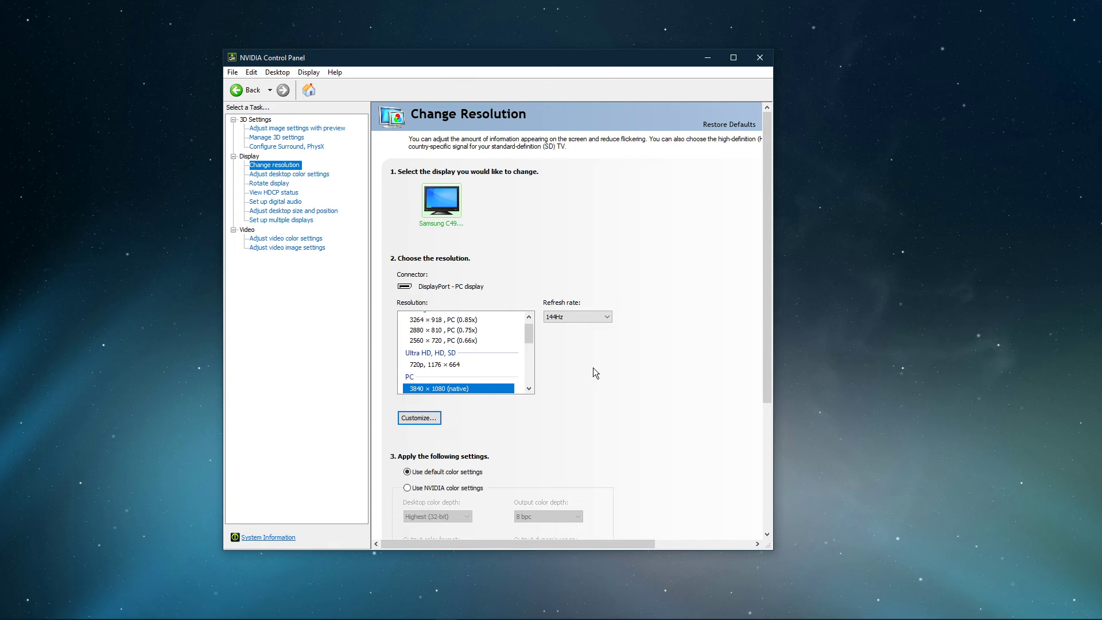
{"action": "scroll", "coordinate": [593, 367], "scroll_direction": "down", "scroll_amount": 3}
{"action": "scroll", "coordinate": [593, 367], "scroll_direction": "up", "scroll_amount": 3}
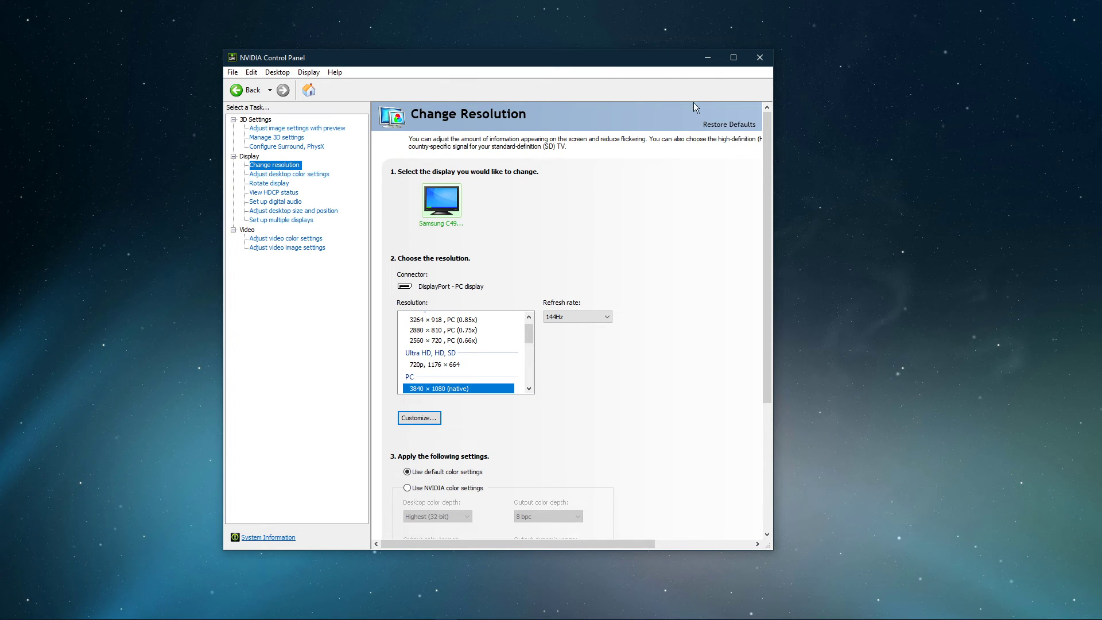
Minimize NVIDIA Control Panel and bring up GeForce Experience, centring its window
{"action": "left_click", "coordinate": [707, 65]}
{"action": "left_click", "coordinate": [468, 617]}
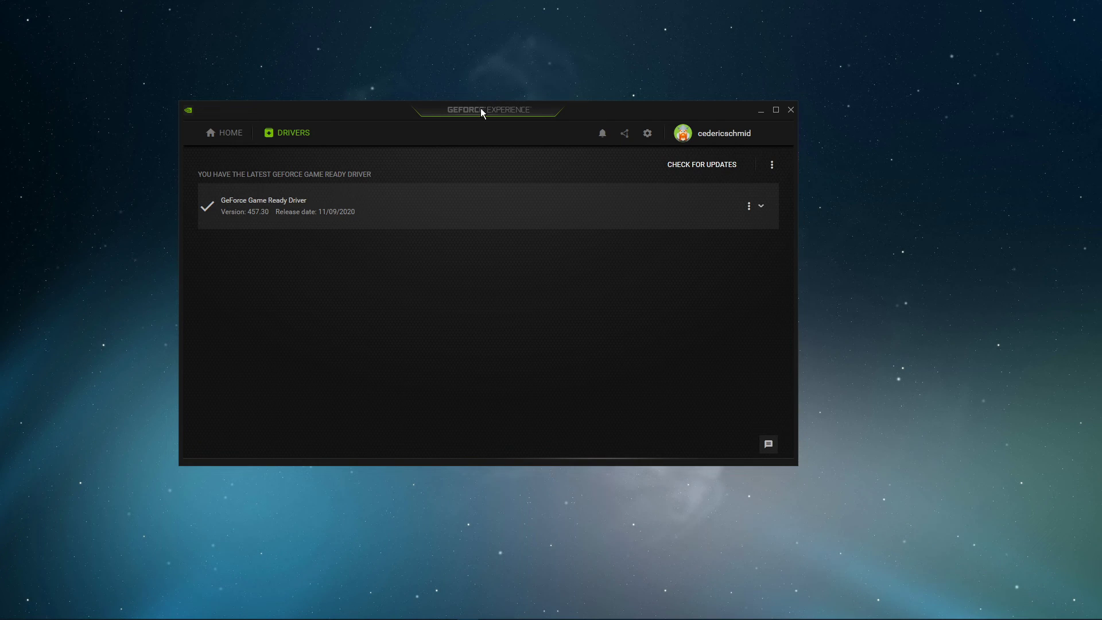
{"action": "left_click_drag", "start_coordinate": [480, 108], "coordinate": [546, 127]}
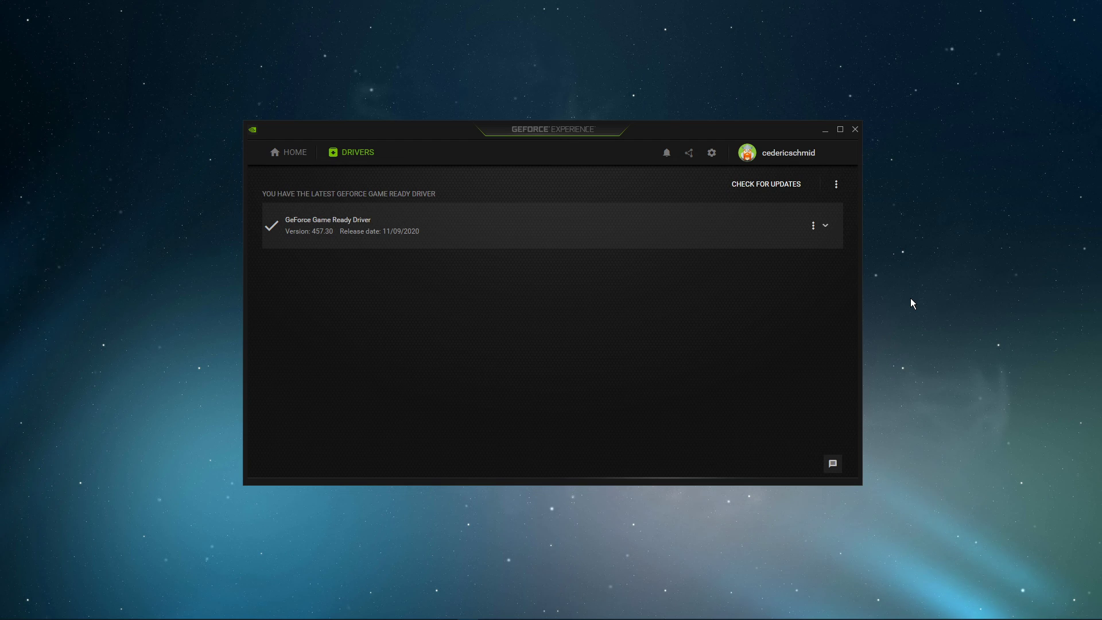
Confirm Game Ready Driver 457.30 is the latest, then close GeForce Experience
{"action": "left_click", "coordinate": [813, 225]}
{"action": "left_click", "coordinate": [785, 259]}
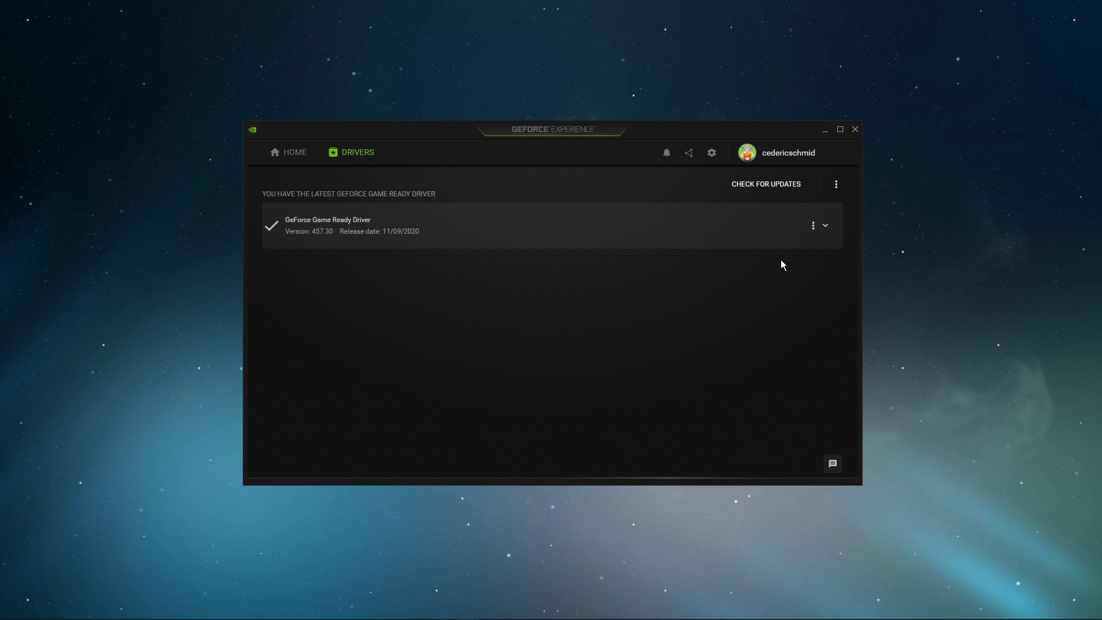
{"action": "left_click", "coordinate": [855, 129]}
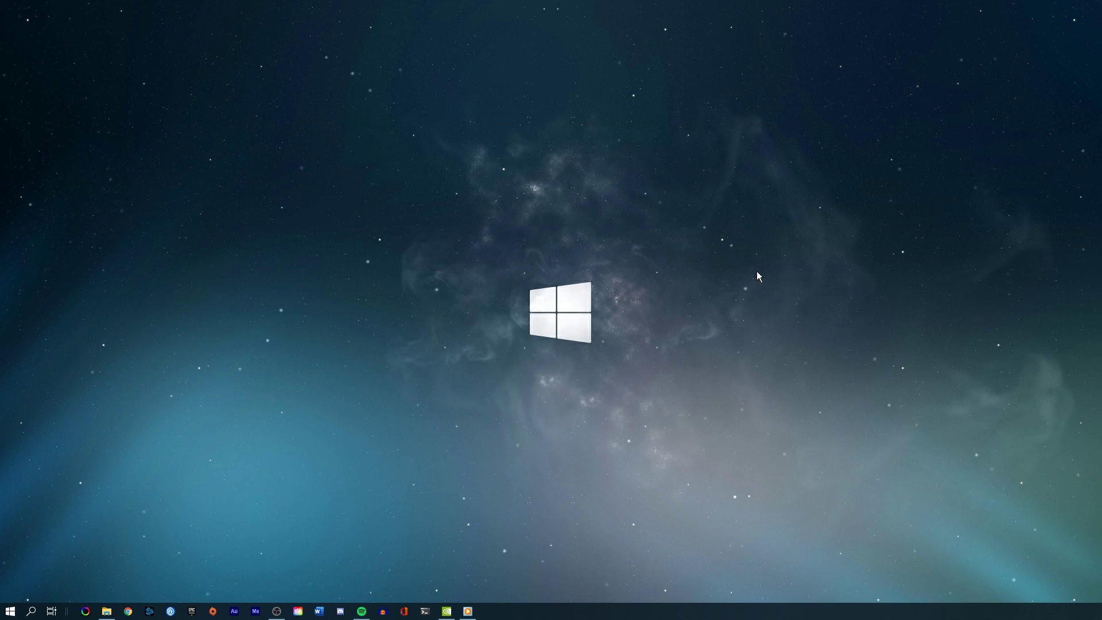